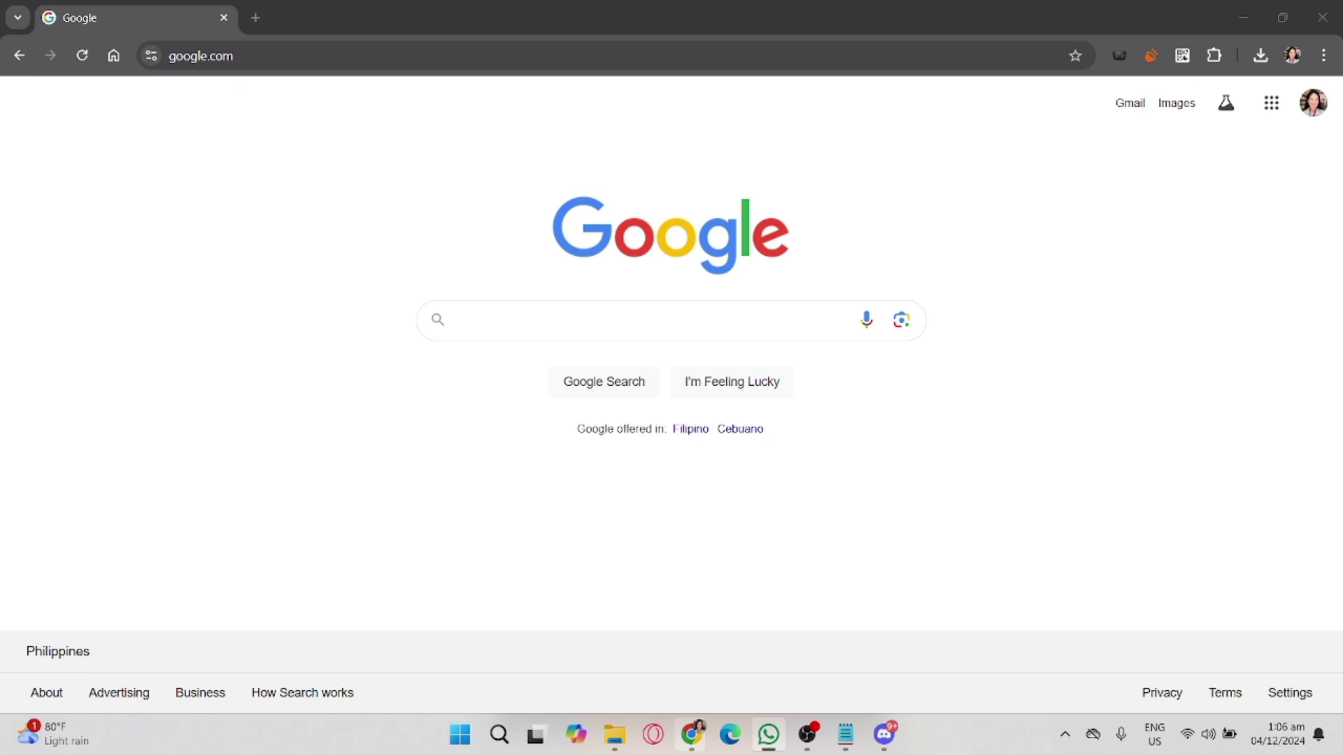
Search Google for "Splunk" to bring up the official splunk.com result.
{"action": "left_click", "coordinate": [747, 447]}
{"action": "type", "text": "Splu"}
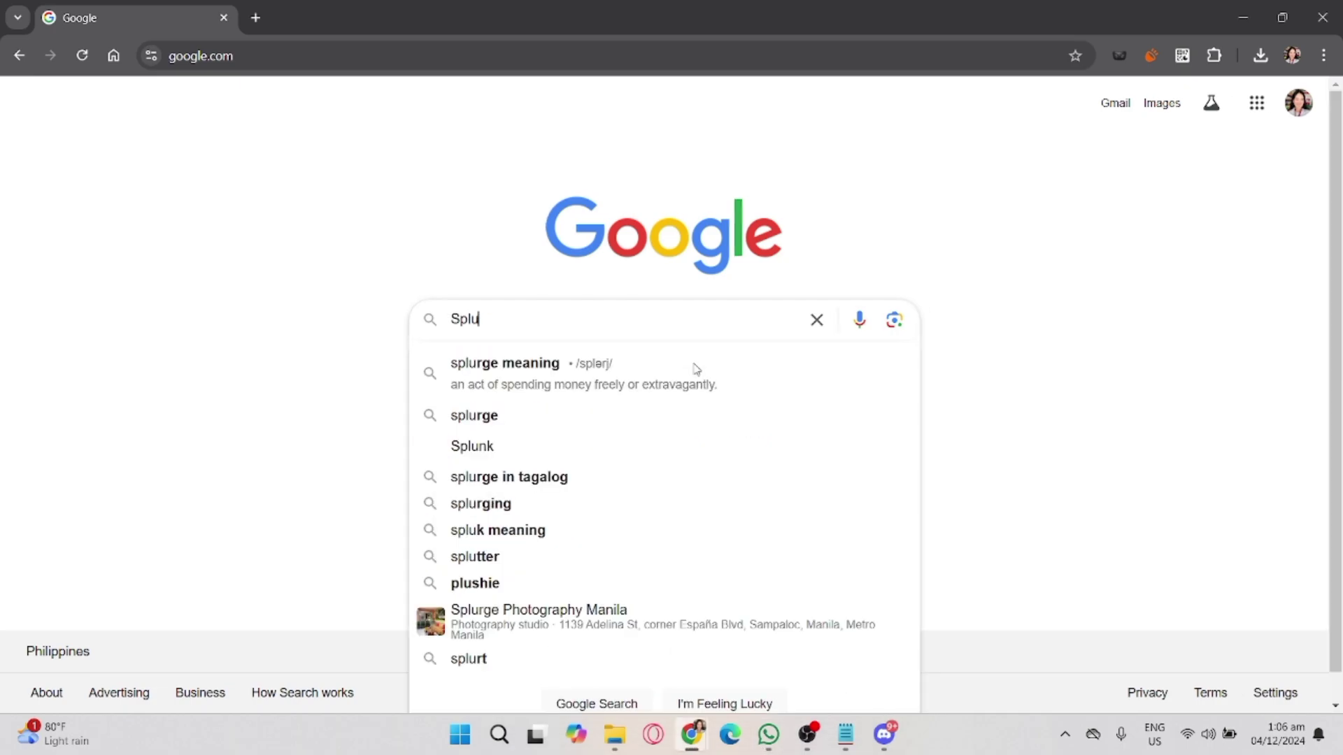
{"action": "type", "text": "nk Web"}
{"action": "key", "text": "BackSpace"}
{"action": "key", "text": "BackSpace"}
{"action": "key", "text": "BackSpace"}
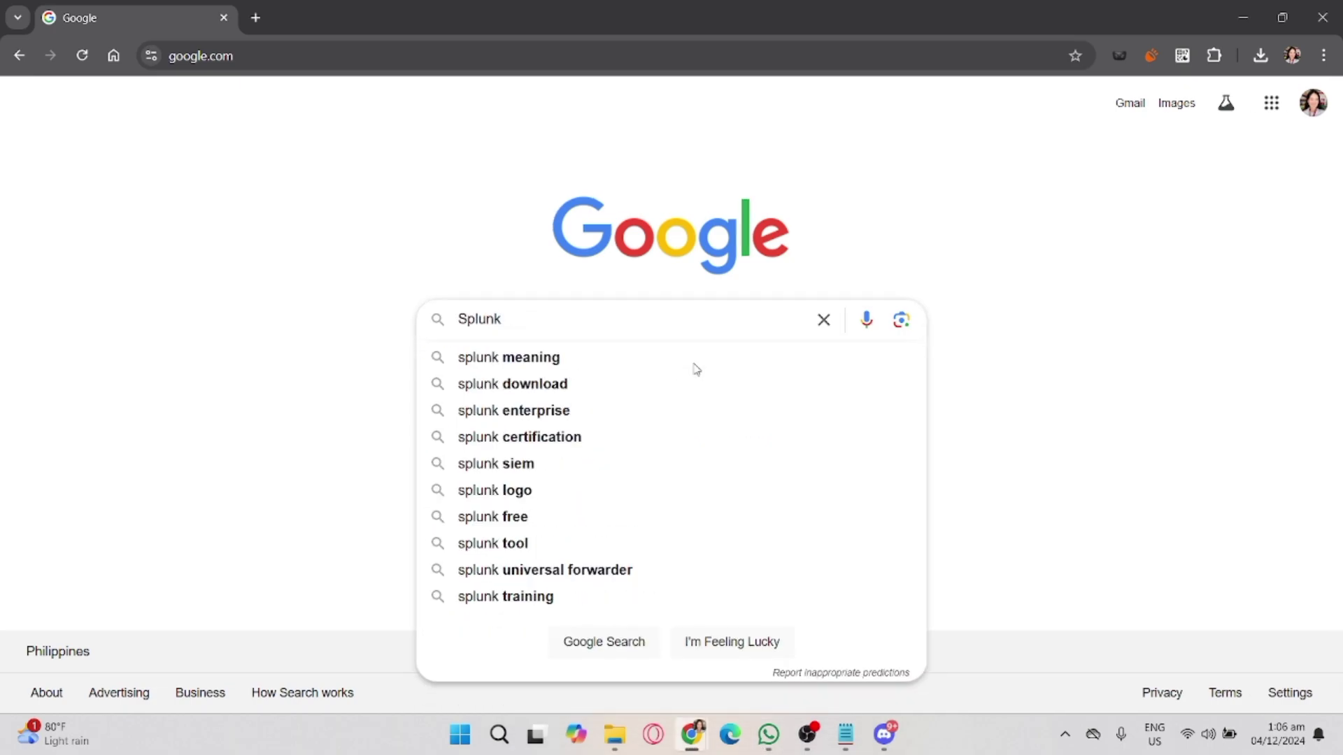
{"action": "key", "text": "Return"}
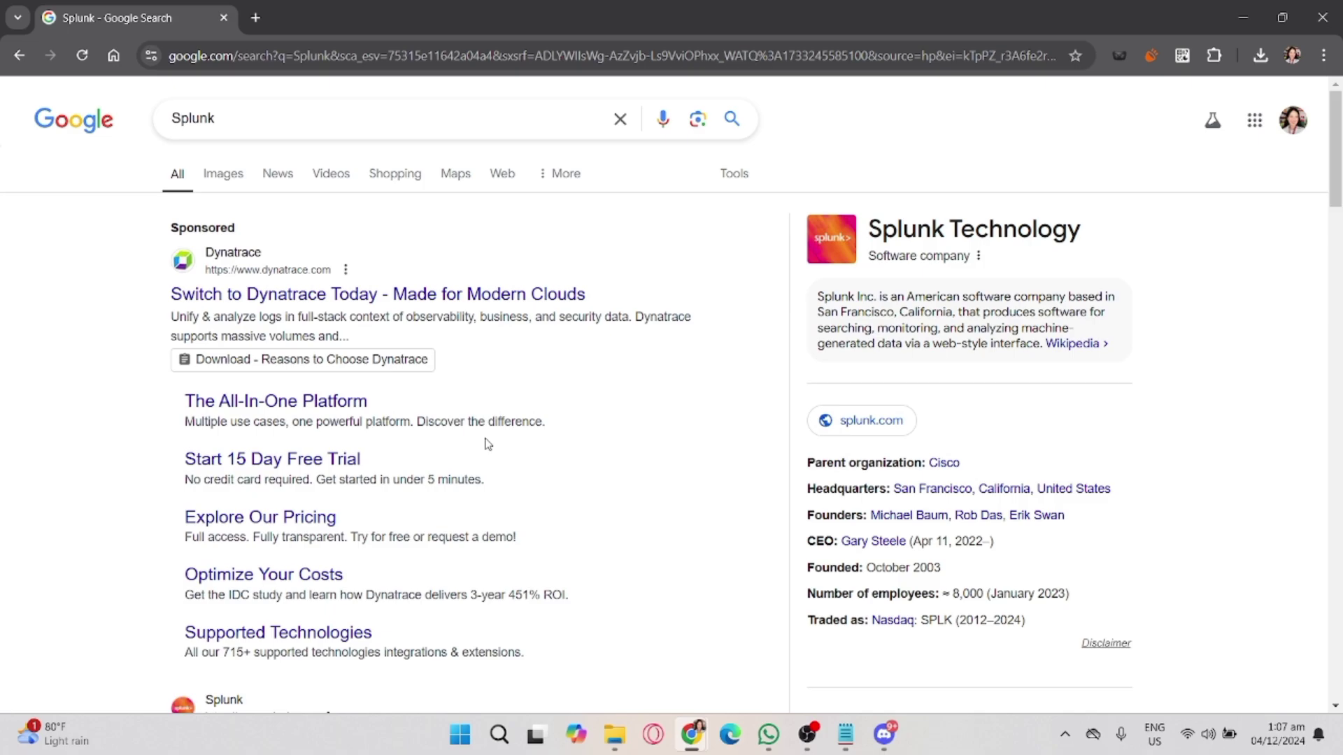
{"action": "scroll", "coordinate": [525, 494], "scroll_direction": "down", "scroll_amount": 2}
{"action": "scroll", "coordinate": [548, 541], "scroll_direction": "down", "scroll_amount": 1}
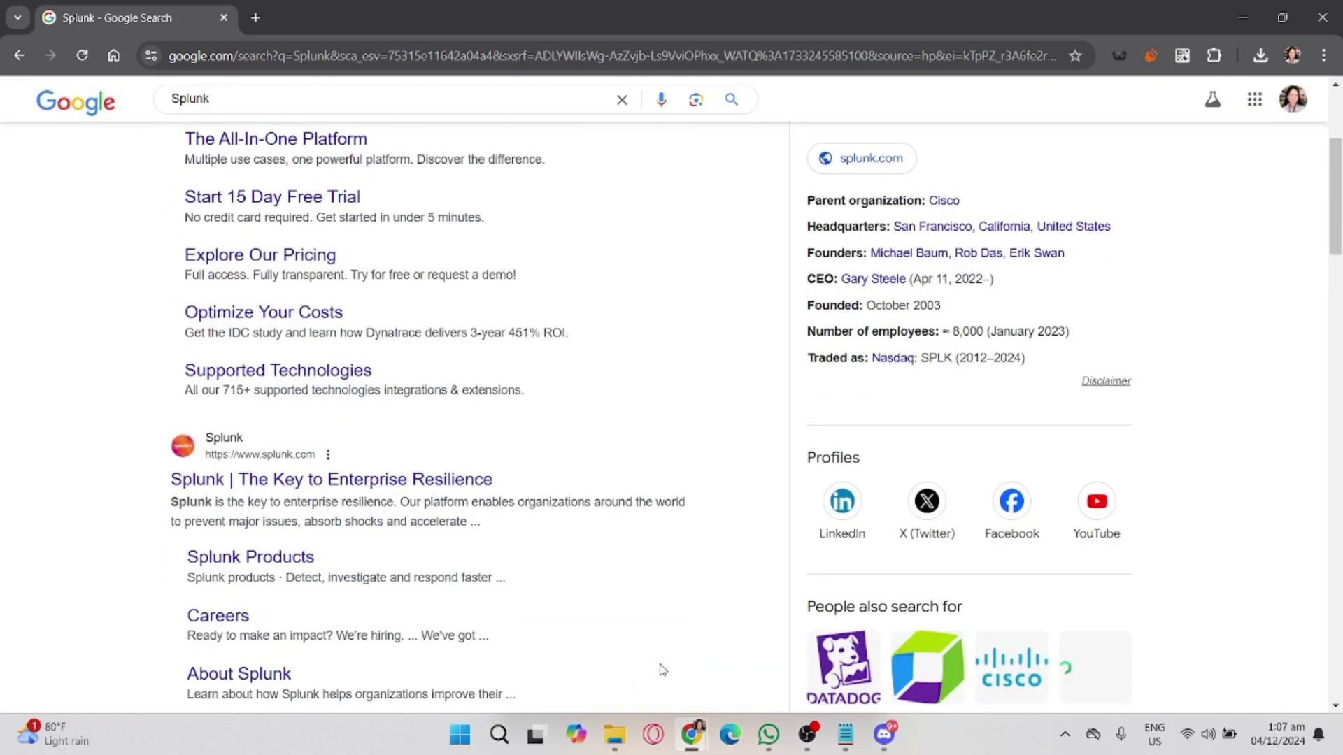
Go from the splunk.com homepage to the Free Trials & Downloads page.
{"action": "left_click", "coordinate": [332, 480]}
{"action": "scroll", "coordinate": [778, 635], "scroll_direction": "down", "scroll_amount": 2}
{"action": "scroll", "coordinate": [615, 497], "scroll_direction": "down", "scroll_amount": 4}
{"action": "scroll", "coordinate": [619, 498], "scroll_direction": "down", "scroll_amount": 3}
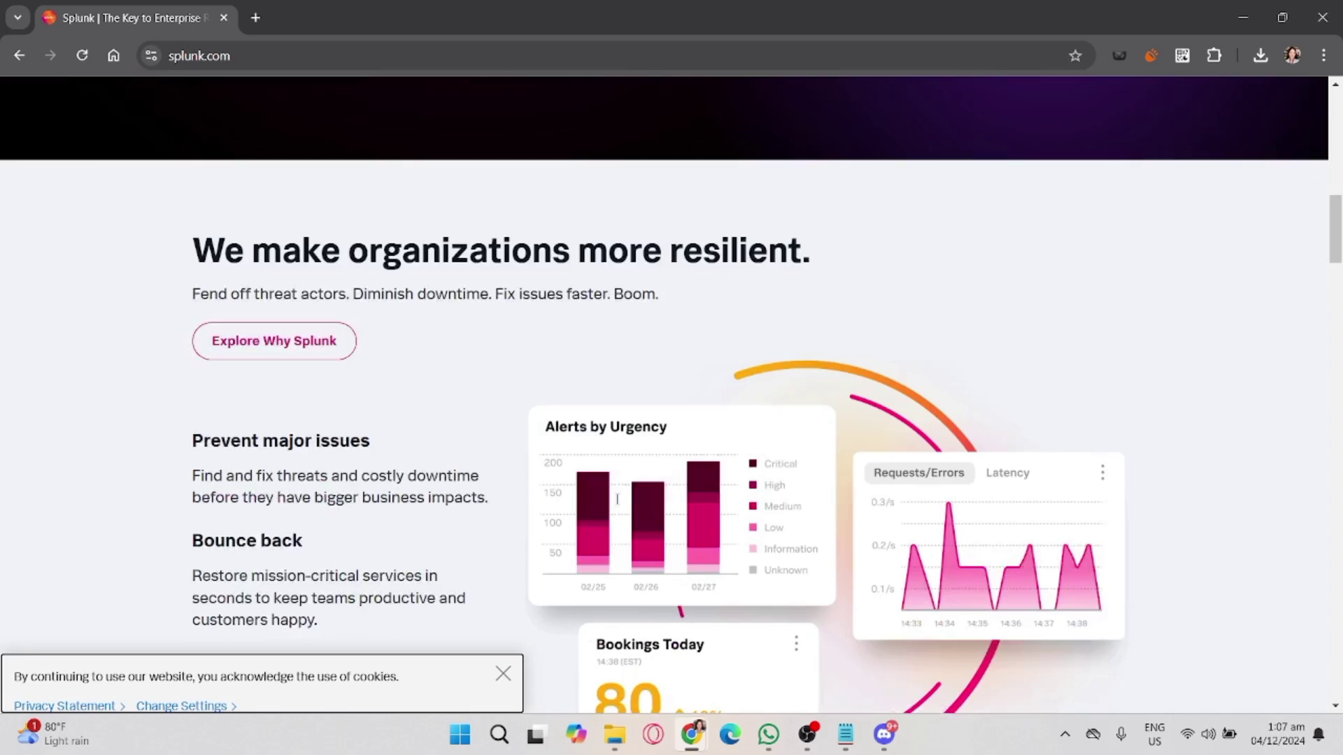
{"action": "scroll", "coordinate": [618, 500], "scroll_direction": "down", "scroll_amount": 1}
{"action": "scroll", "coordinate": [617, 501], "scroll_direction": "down", "scroll_amount": 5}
{"action": "scroll", "coordinate": [617, 501], "scroll_direction": "down", "scroll_amount": 3}
{"action": "scroll", "coordinate": [619, 504], "scroll_direction": "down", "scroll_amount": 2}
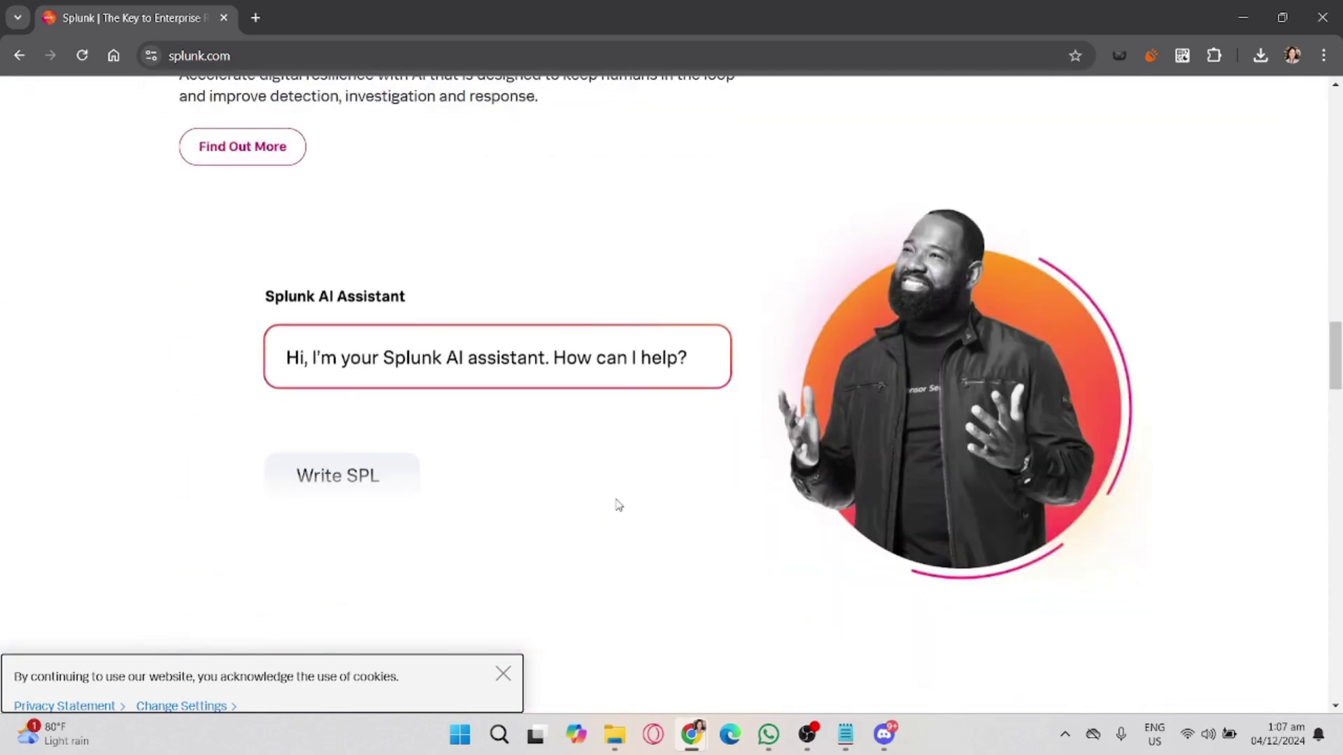
{"action": "scroll", "coordinate": [617, 505], "scroll_direction": "down", "scroll_amount": 2}
{"action": "scroll", "coordinate": [617, 505], "scroll_direction": "down", "scroll_amount": 5}
{"action": "scroll", "coordinate": [617, 505], "scroll_direction": "down", "scroll_amount": 4}
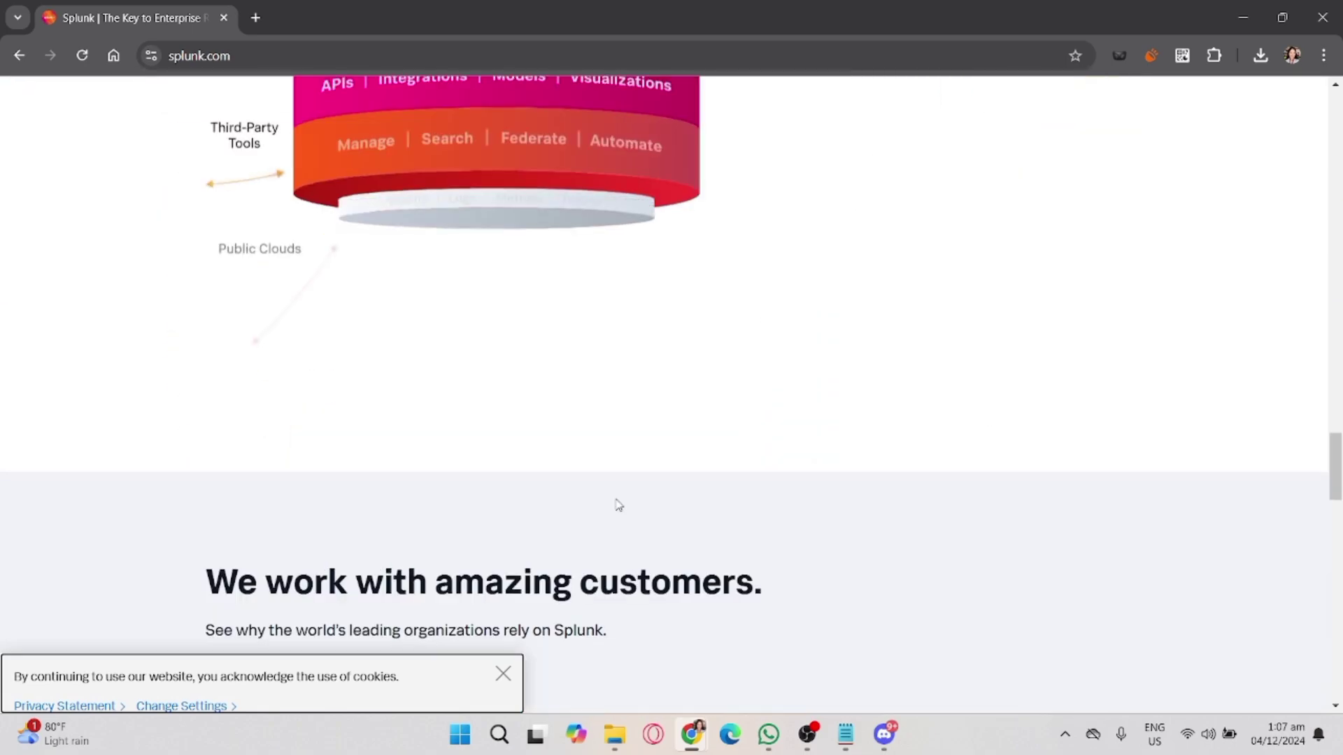
{"action": "scroll", "coordinate": [617, 505], "scroll_direction": "down", "scroll_amount": 5}
{"action": "scroll", "coordinate": [617, 505], "scroll_direction": "up", "scroll_amount": 2}
{"action": "scroll", "coordinate": [617, 505], "scroll_direction": "down", "scroll_amount": 6}
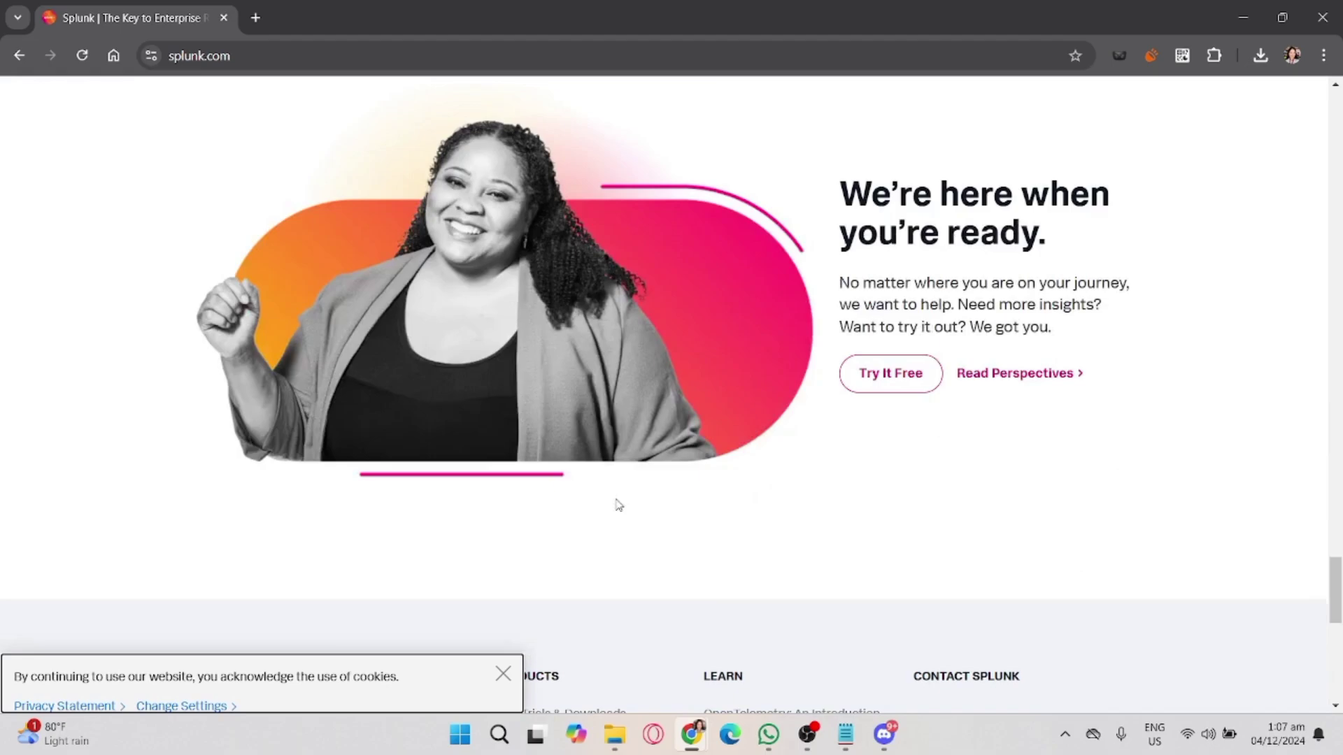
{"action": "scroll", "coordinate": [617, 505], "scroll_direction": "down", "scroll_amount": 4}
{"action": "scroll", "coordinate": [615, 508], "scroll_direction": "up", "scroll_amount": 2}
{"action": "scroll", "coordinate": [619, 505], "scroll_direction": "up", "scroll_amount": 1}
{"action": "scroll", "coordinate": [609, 472], "scroll_direction": "down", "scroll_amount": 2}
{"action": "left_click", "coordinate": [585, 395]}
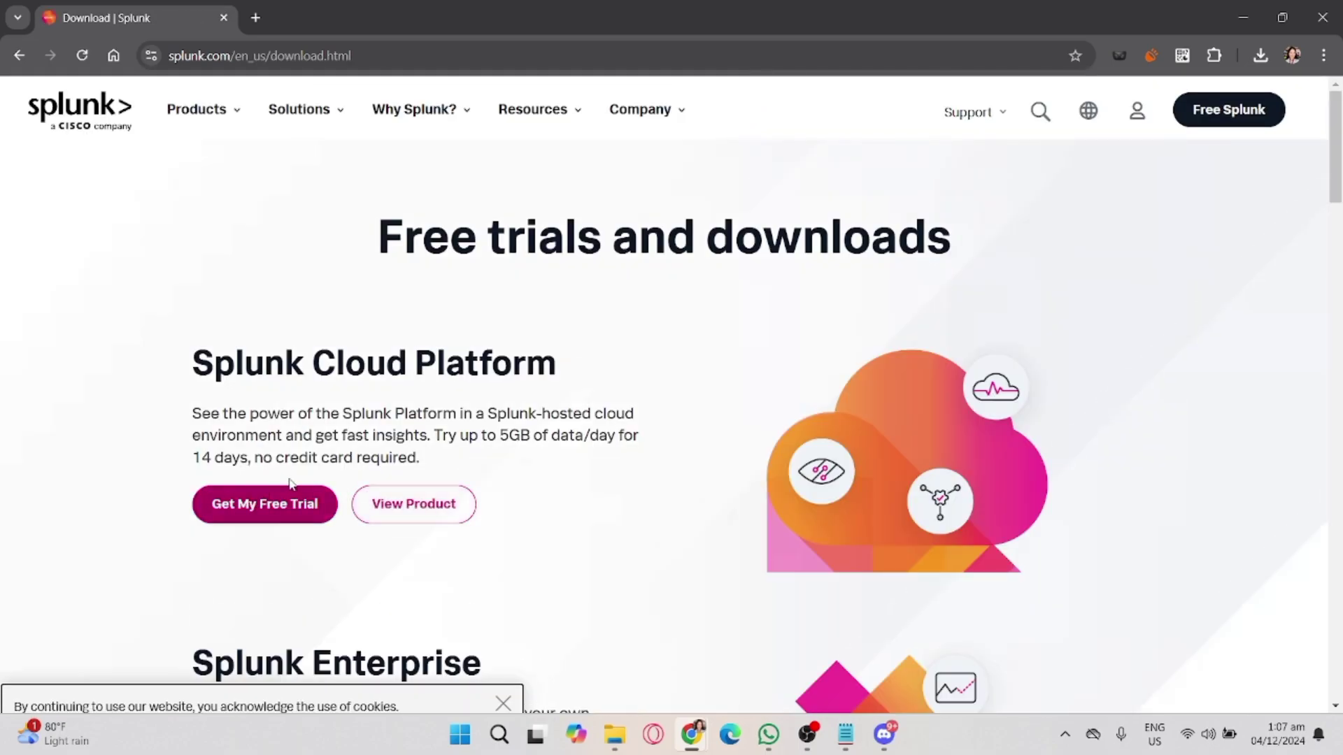
{"action": "scroll", "coordinate": [291, 483], "scroll_direction": "down", "scroll_amount": 4}
{"action": "scroll", "coordinate": [314, 483], "scroll_direction": "down", "scroll_amount": 1}
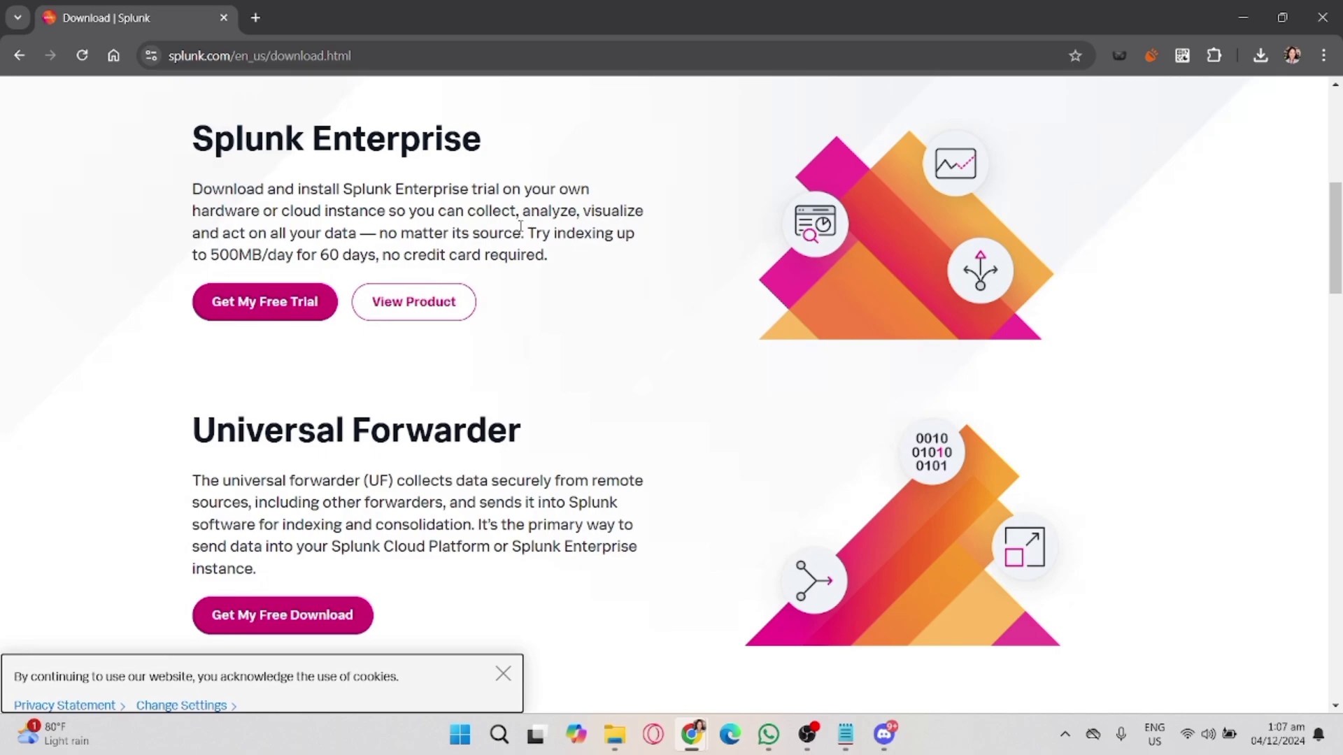
{"action": "scroll", "coordinate": [481, 316], "scroll_direction": "down", "scroll_amount": 3}
{"action": "scroll", "coordinate": [442, 427], "scroll_direction": "up", "scroll_amount": 1}
{"action": "scroll", "coordinate": [442, 426], "scroll_direction": "up", "scroll_amount": 1}
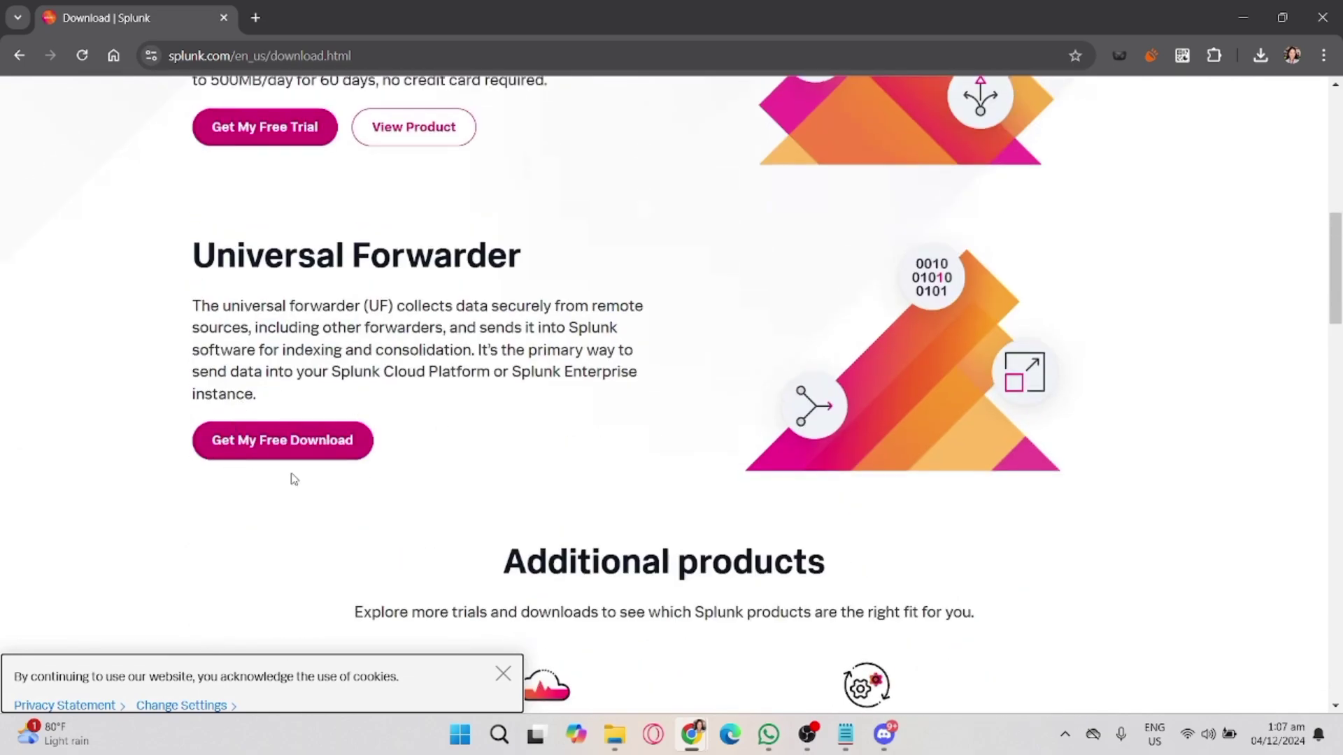
{"action": "scroll", "coordinate": [284, 413], "scroll_direction": "up", "scroll_amount": 2}
{"action": "scroll", "coordinate": [304, 527], "scroll_direction": "up", "scroll_amount": 3}
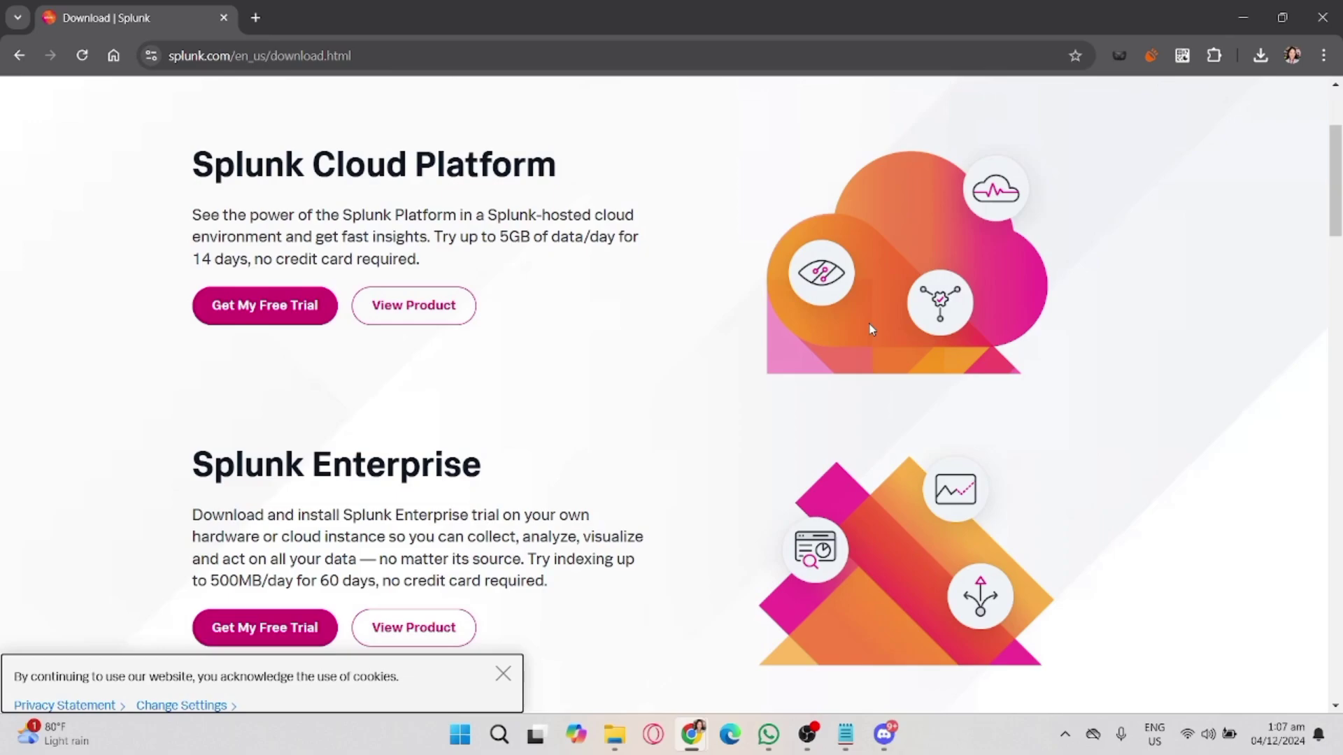
{"action": "scroll", "coordinate": [870, 330], "scroll_direction": "up", "scroll_amount": 1}
{"action": "scroll", "coordinate": [824, 390], "scroll_direction": "up", "scroll_amount": 2}
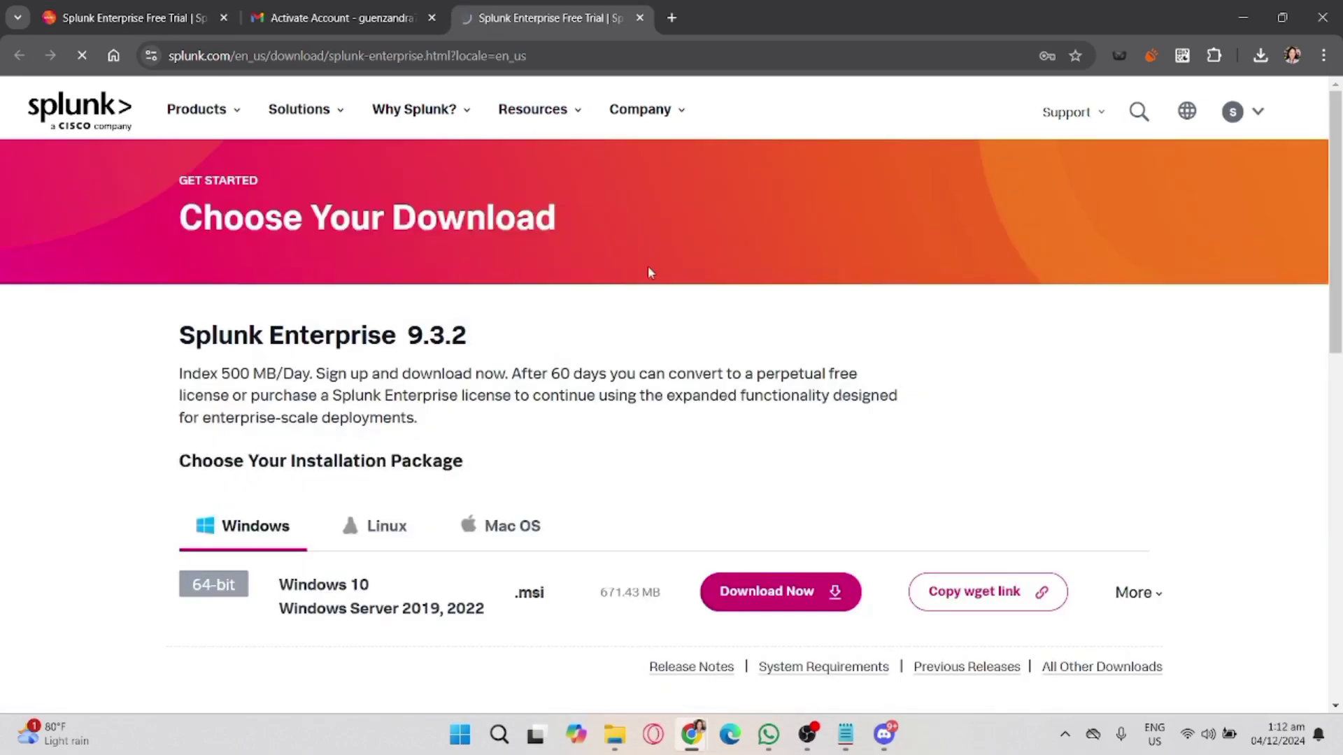
{"action": "scroll", "coordinate": [779, 292], "scroll_direction": "down", "scroll_amount": 2}
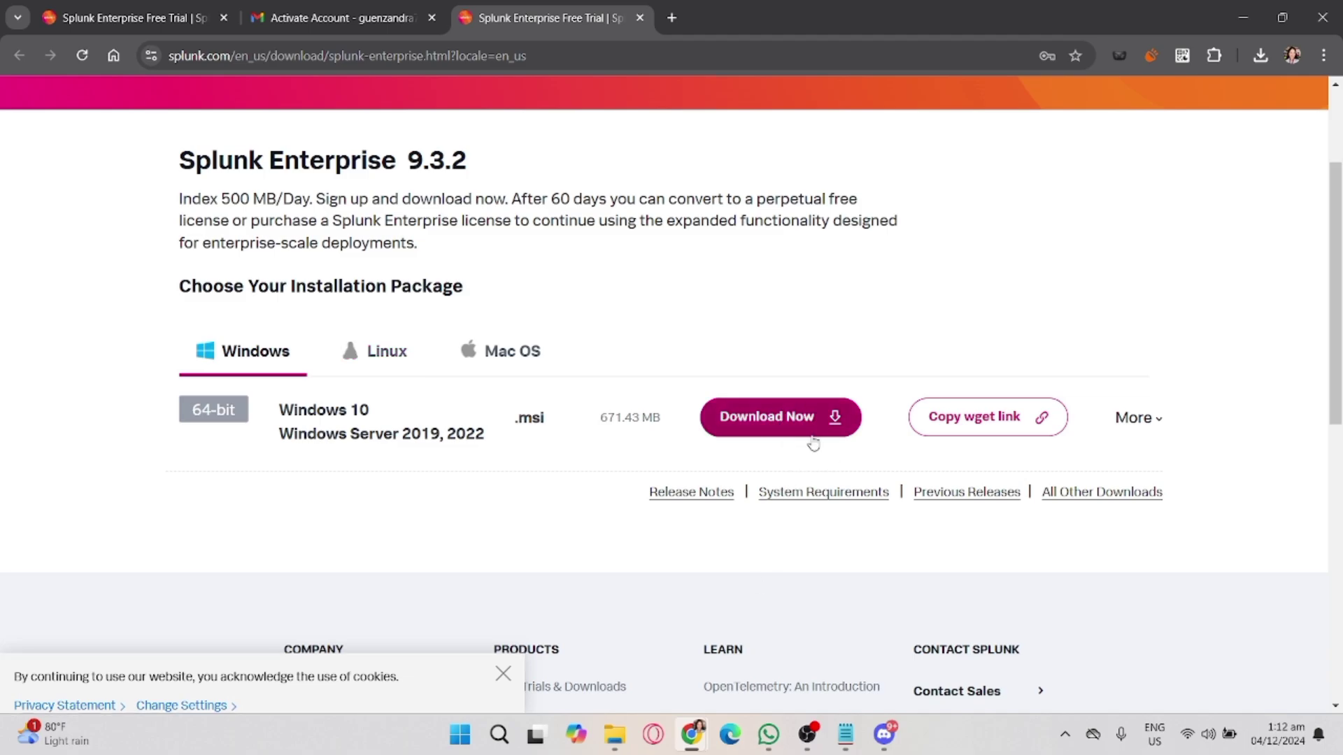
Download the Splunk Enterprise Windows 64-bit .msi installer.
{"action": "left_click", "coordinate": [813, 442]}
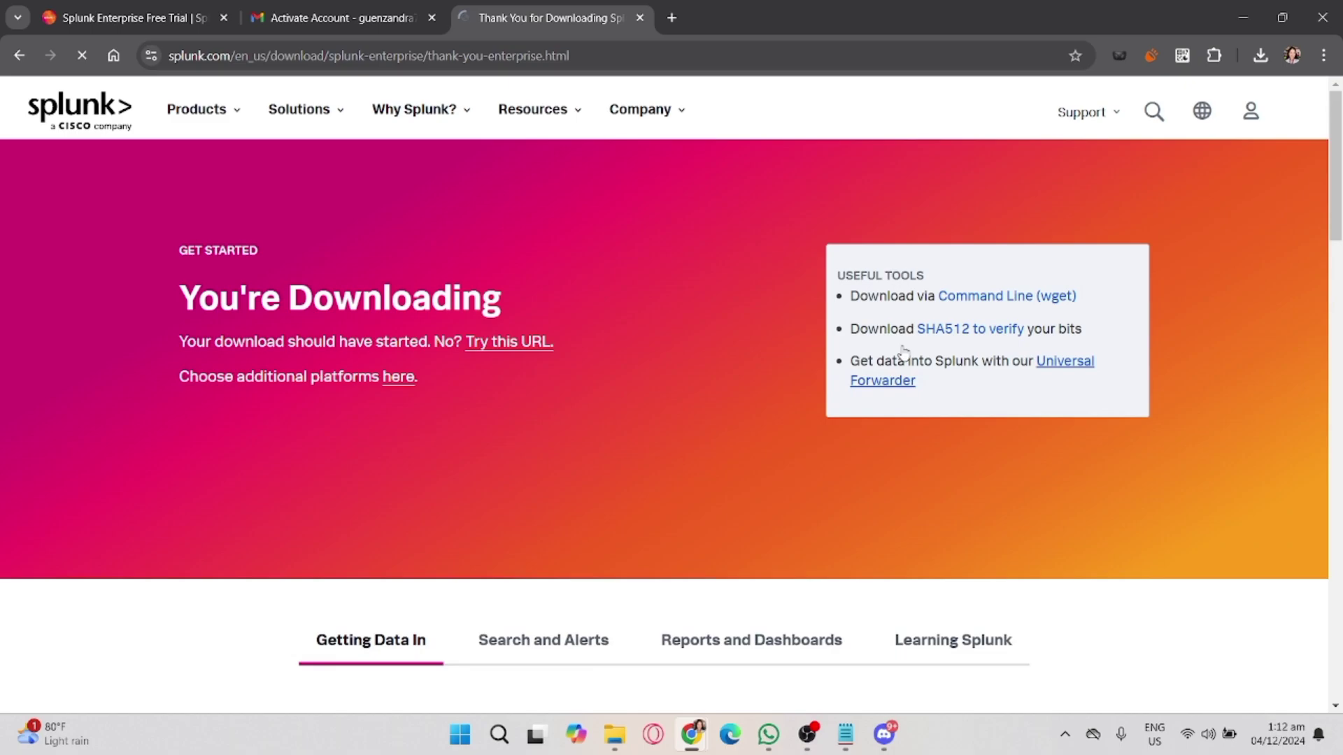